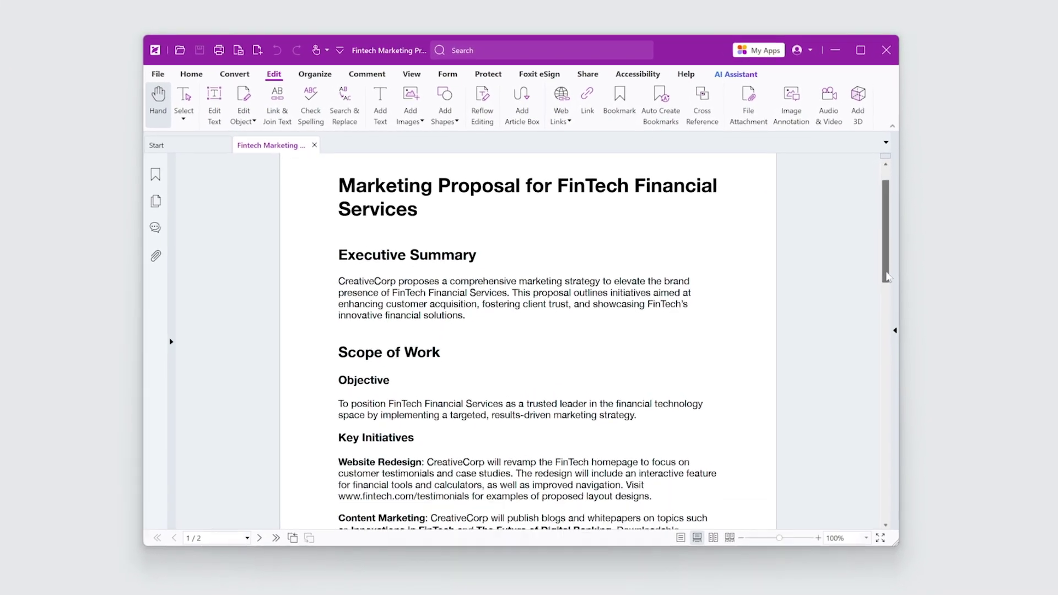
# Step: Scroll down the proposal to the Key Initiatives paragraphs with the web addresses
pyautogui.moveTo(873, 266); pyautogui.dragTo(891, 355)
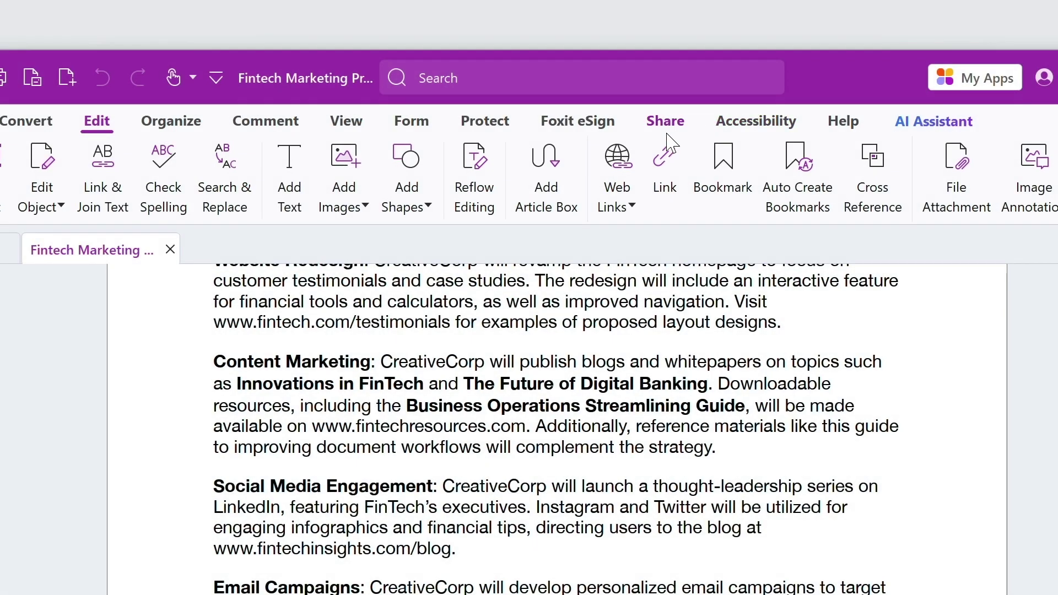
pyautogui.click(666, 157)
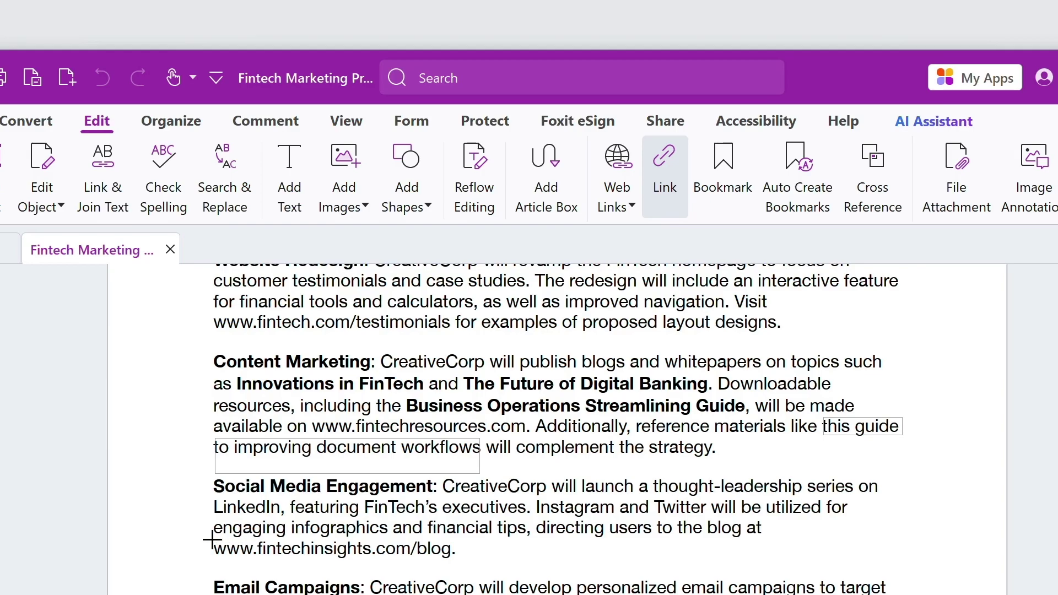
pyautogui.moveTo(208, 540); pyautogui.dragTo(462, 563)
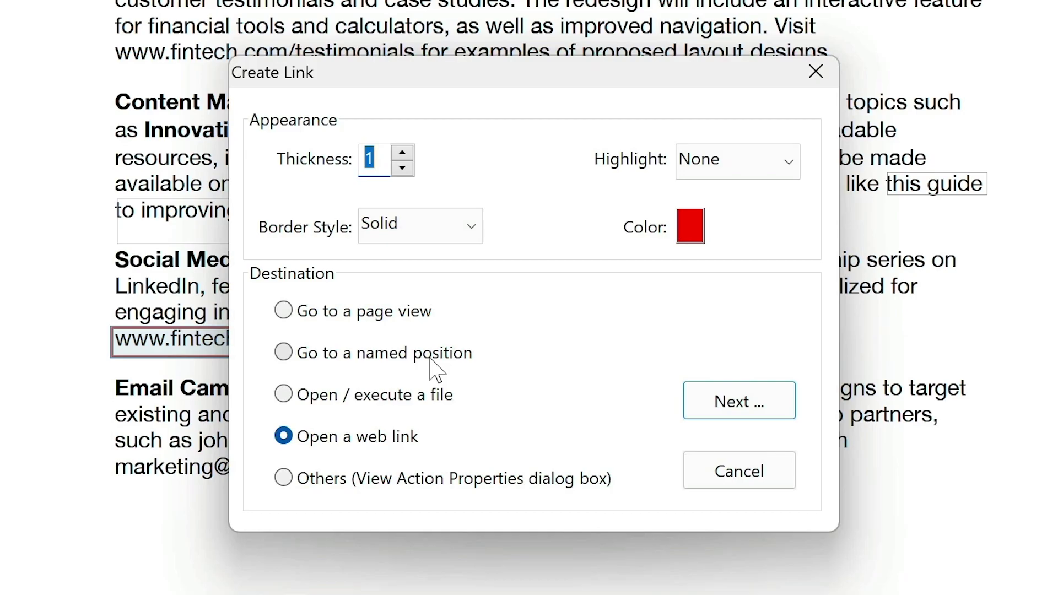
pyautogui.click(468, 227)
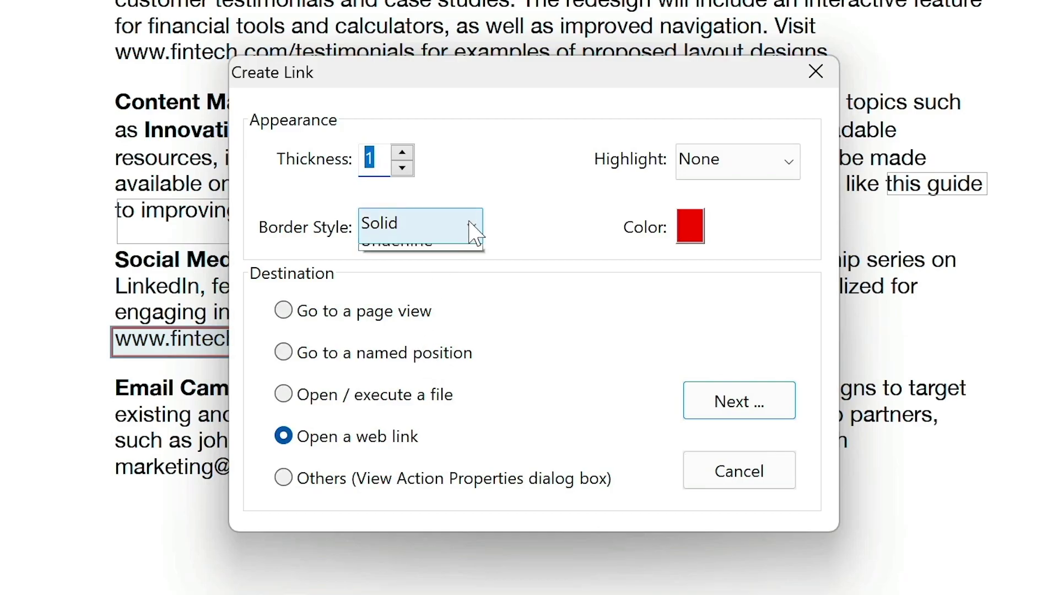
pyautogui.click(463, 302)
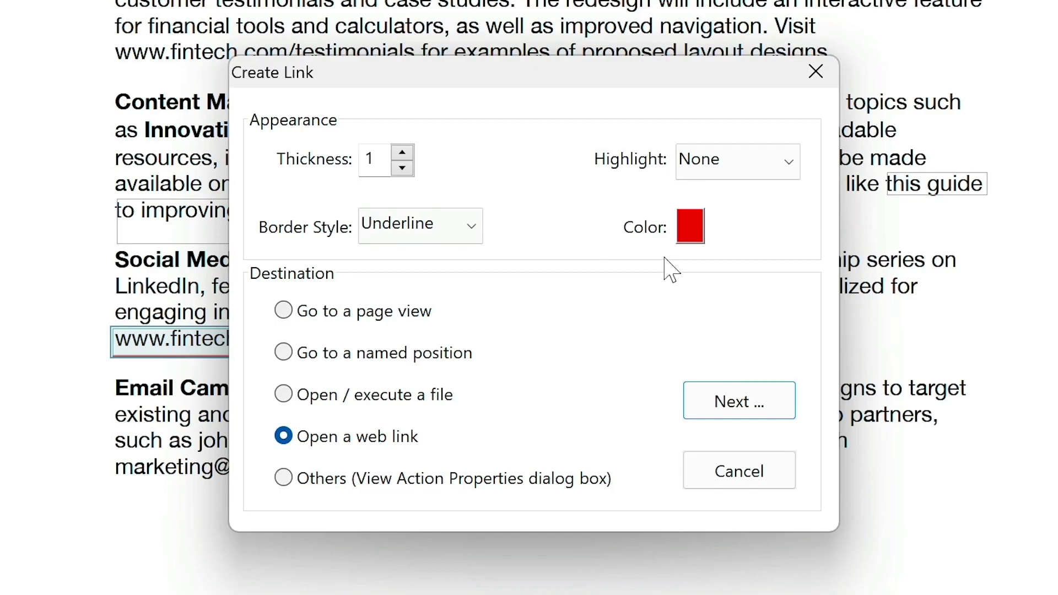
pyautogui.click(687, 236)
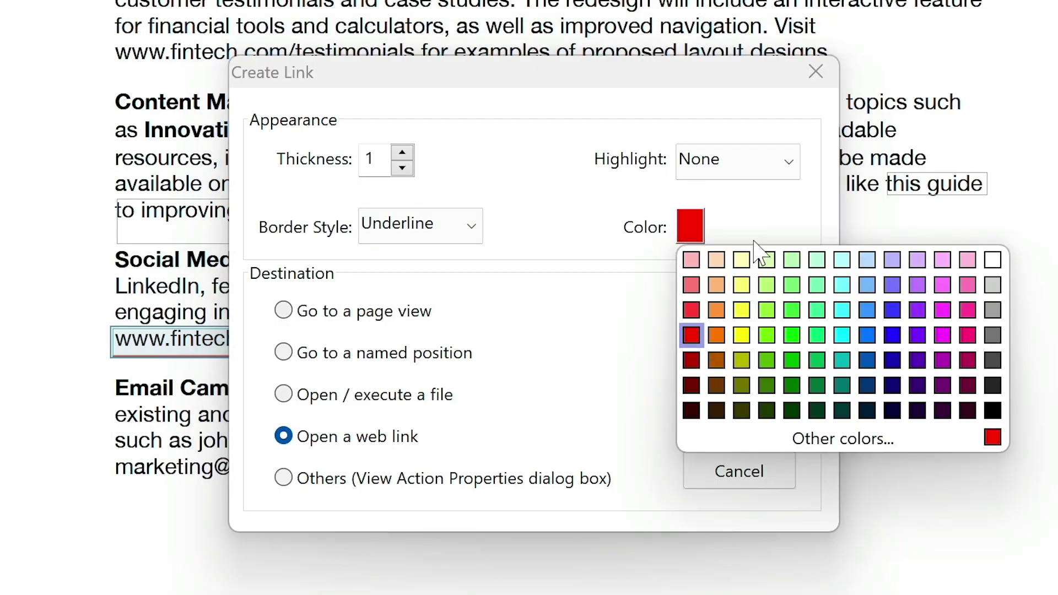
pyautogui.click(892, 310)
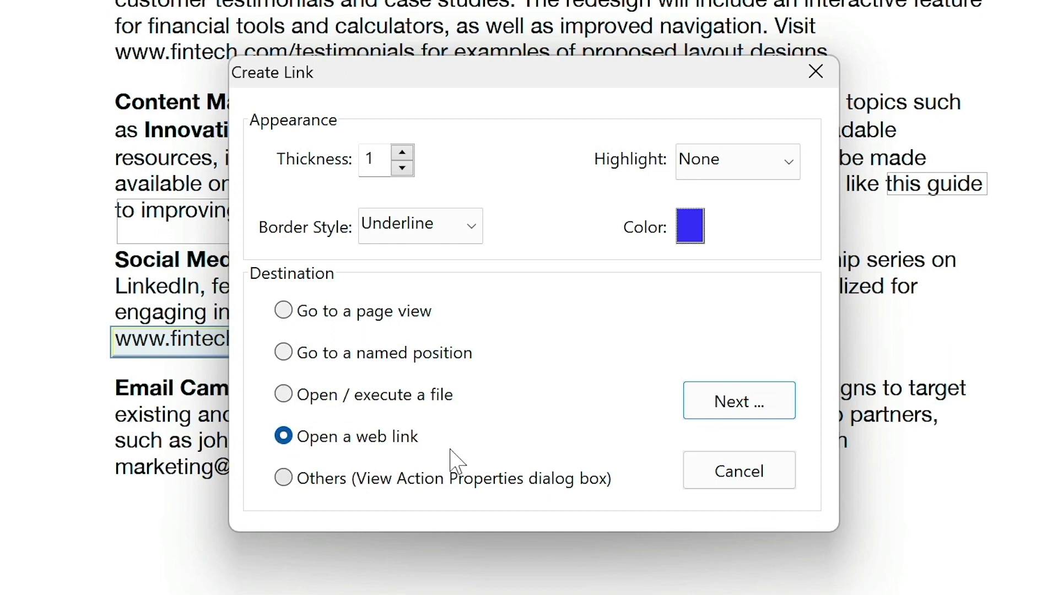
pyautogui.click(755, 416)
pyautogui.write('www.fintechinsights.com/blog')
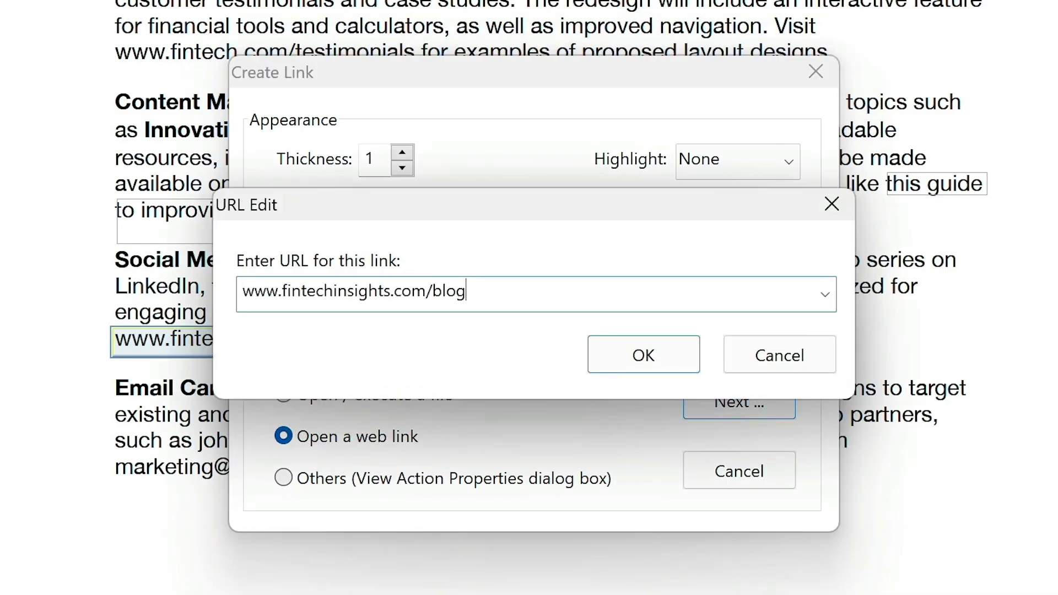
pyautogui.click(634, 363)
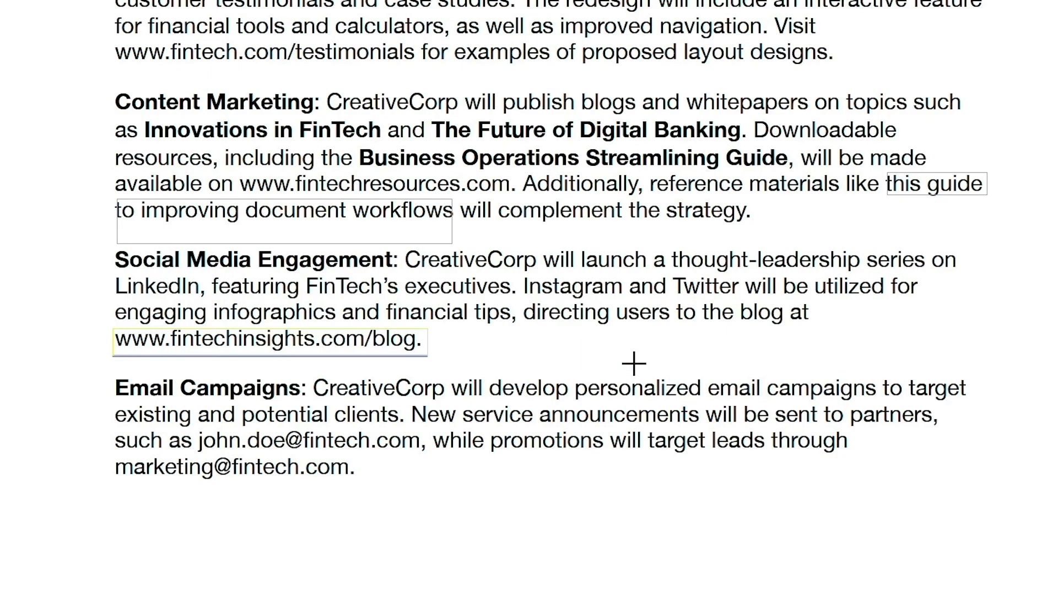
pyautogui.moveTo(330, 355)
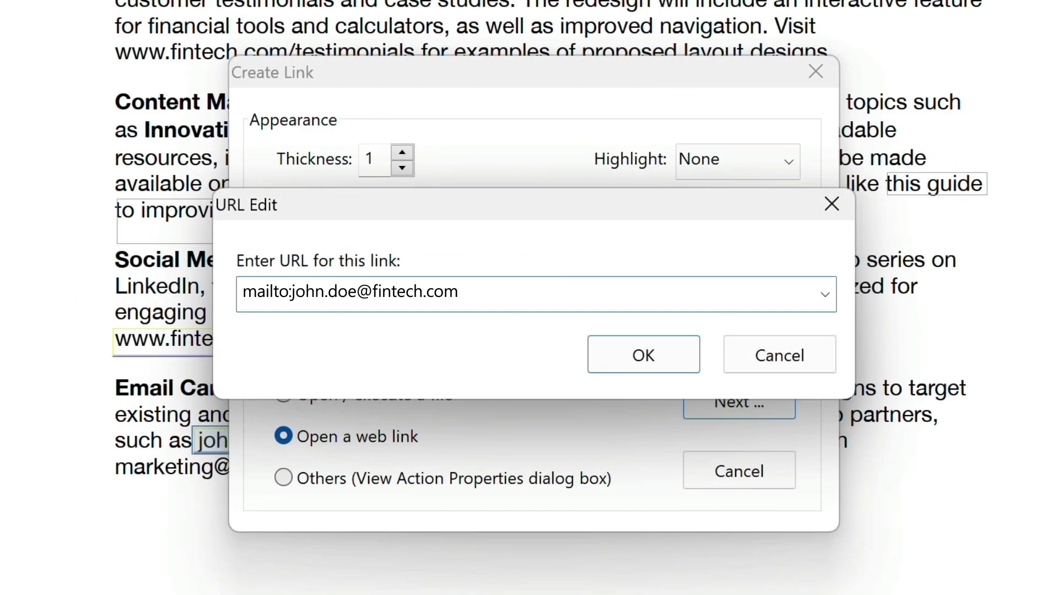
pyautogui.click(611, 358)
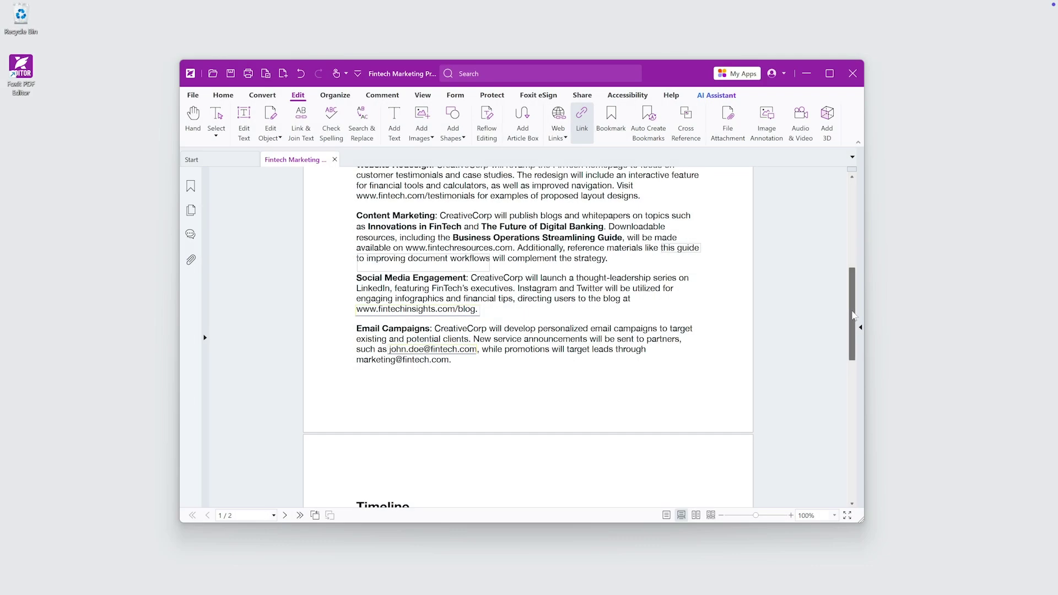
# Step: Auto-create web links from URLs on all pages, adding 8 links
pyautogui.moveTo(855, 333); pyautogui.dragTo(851, 186)
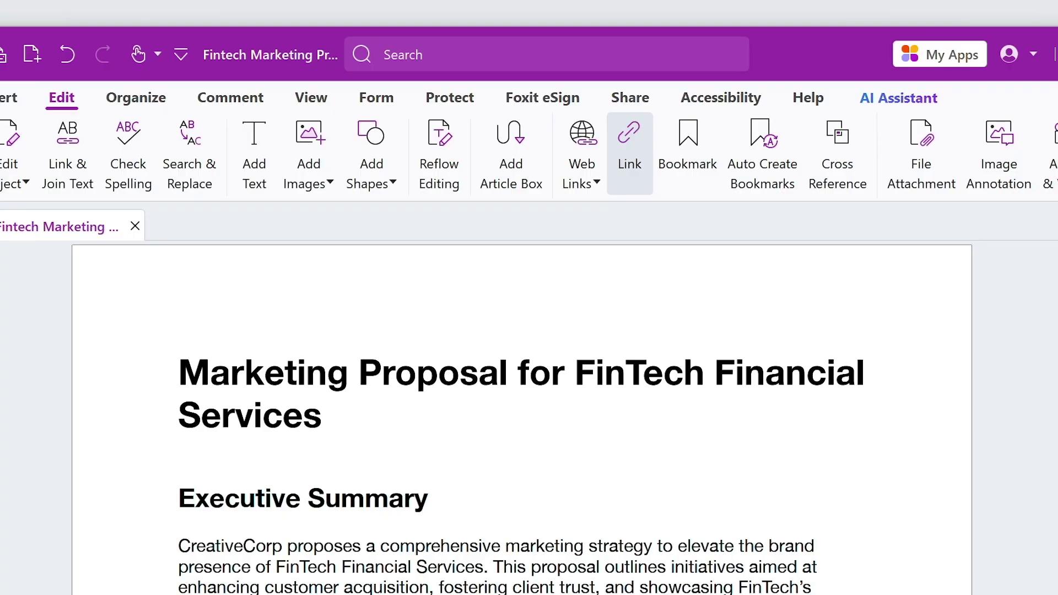
pyautogui.click(592, 179)
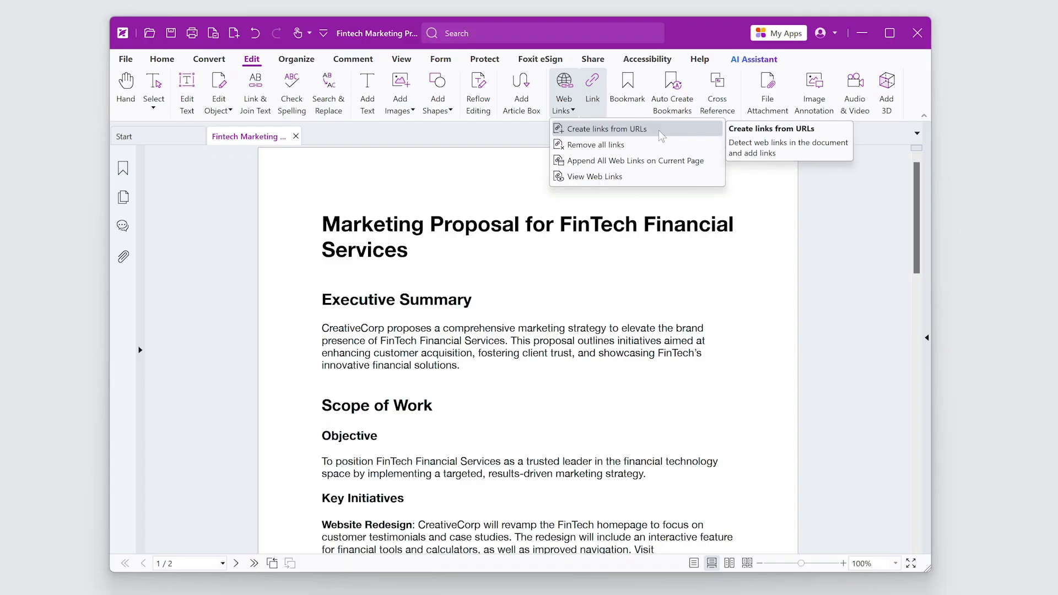
pyautogui.click(742, 217)
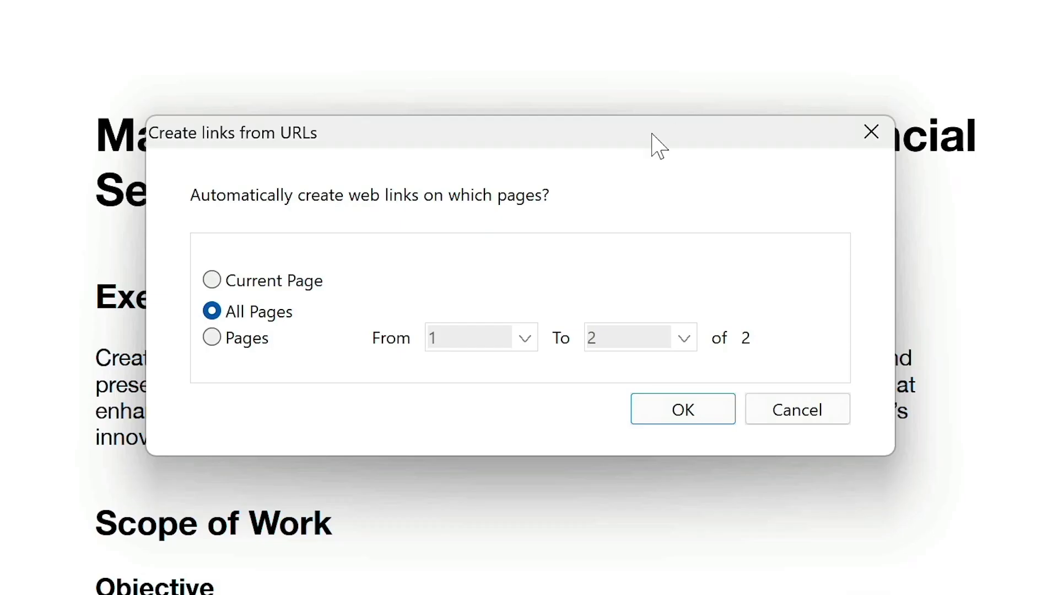
pyautogui.click(596, 354)
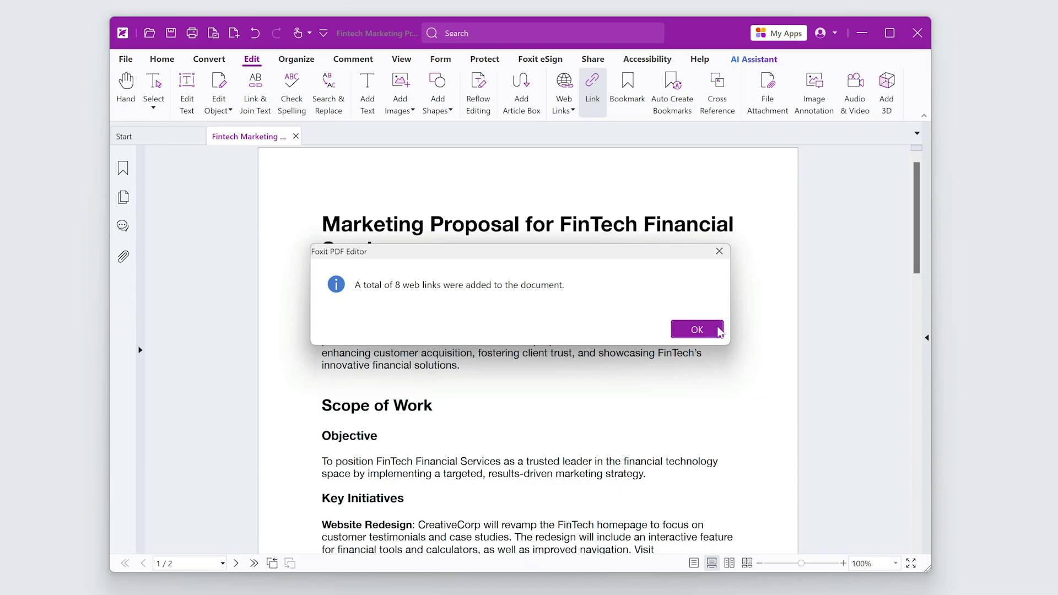
pyautogui.click(720, 330)
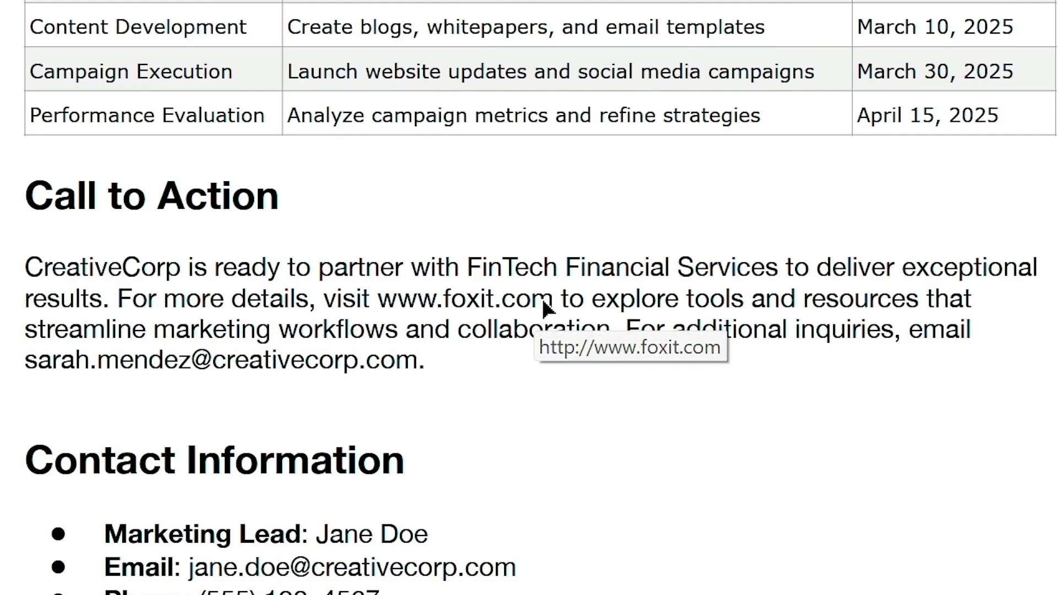
pyautogui.click(545, 308)
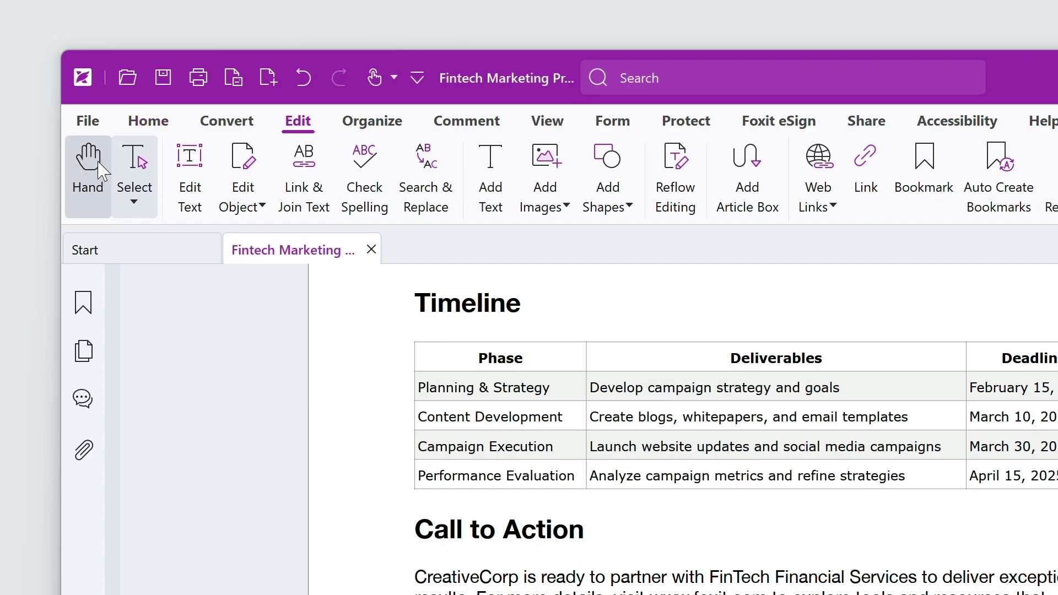
pyautogui.click(87, 165)
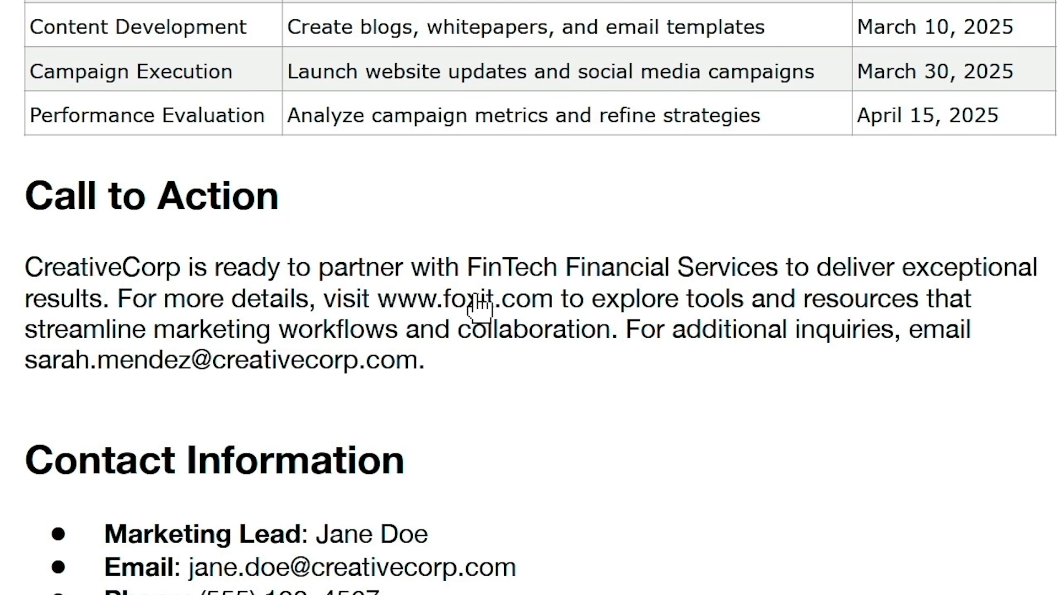
pyautogui.rightClick(477, 298)
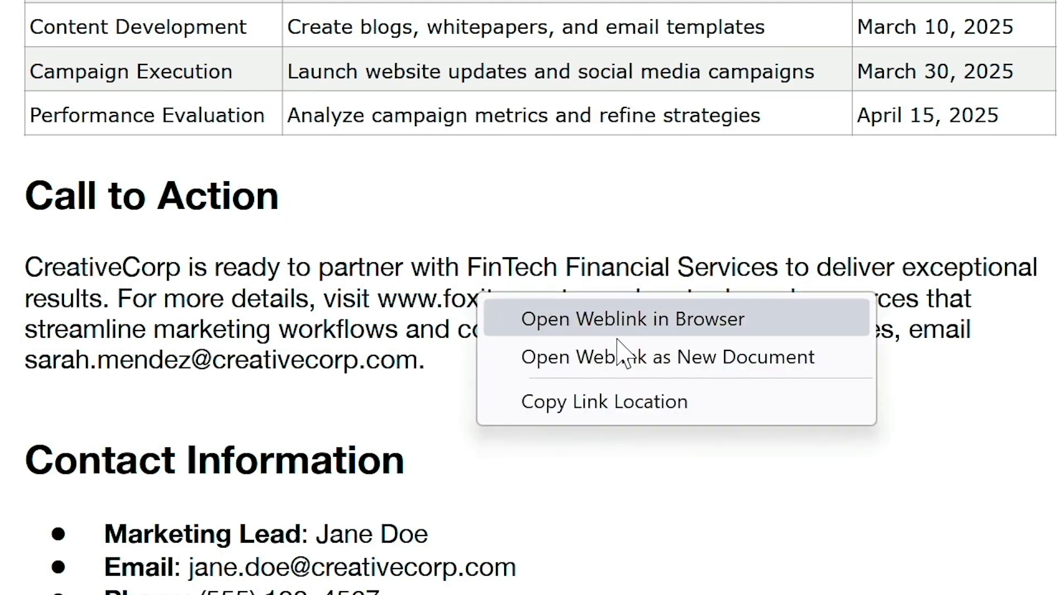
pyautogui.click(767, 366)
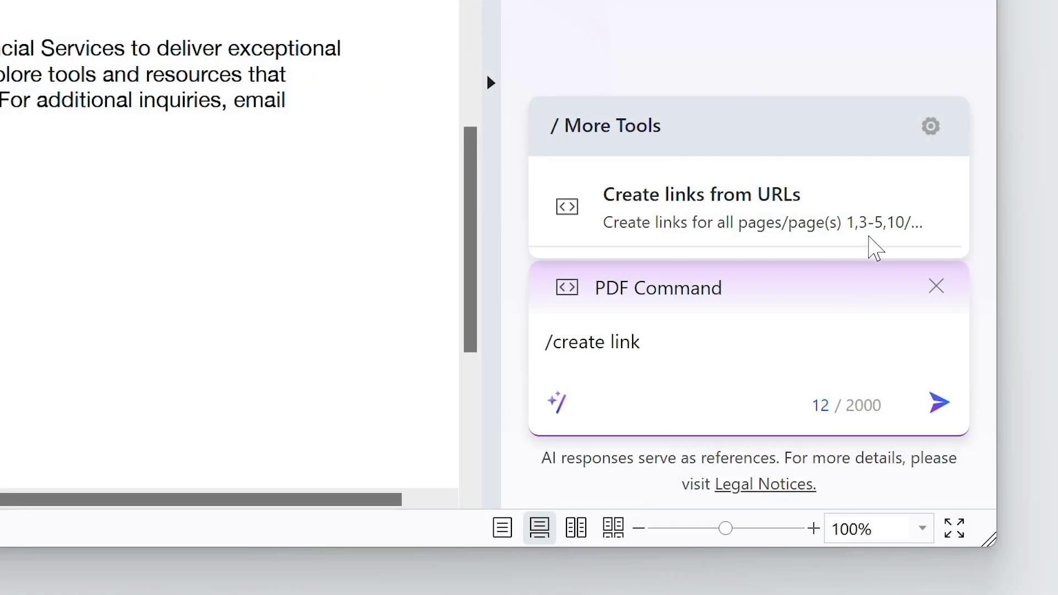
# Step: Run AI Assistant's /create link on all pages, then /view web to list current-page links
pyautogui.click(845, 179)
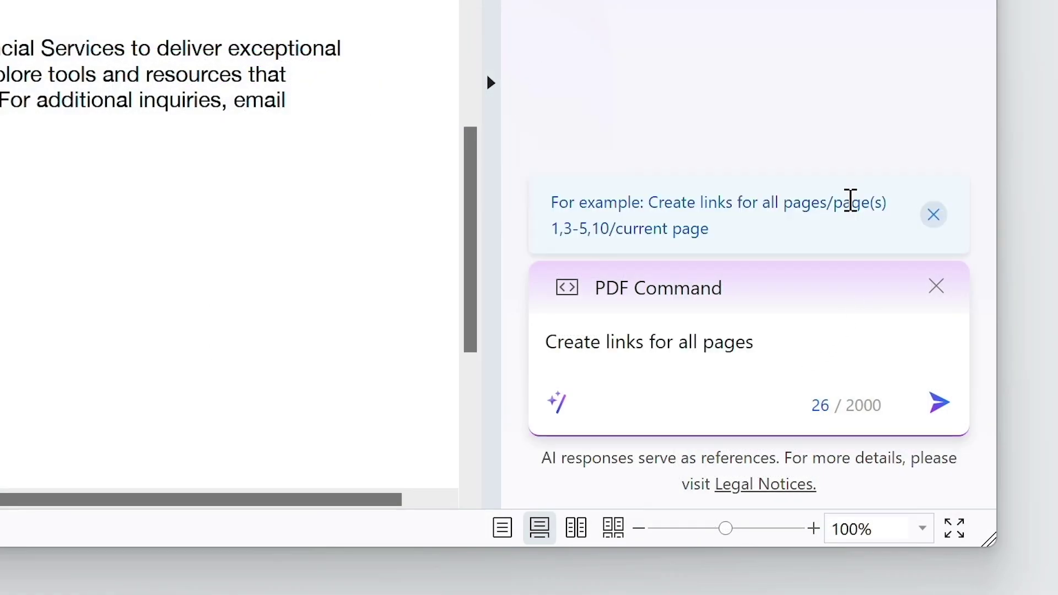
pyautogui.click(939, 404)
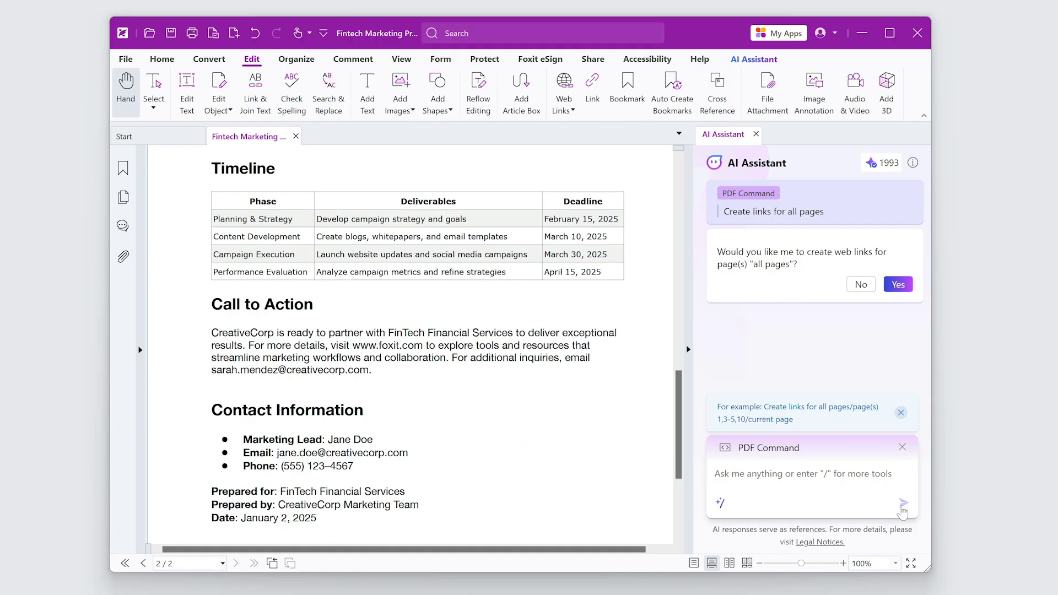
pyautogui.click(898, 285)
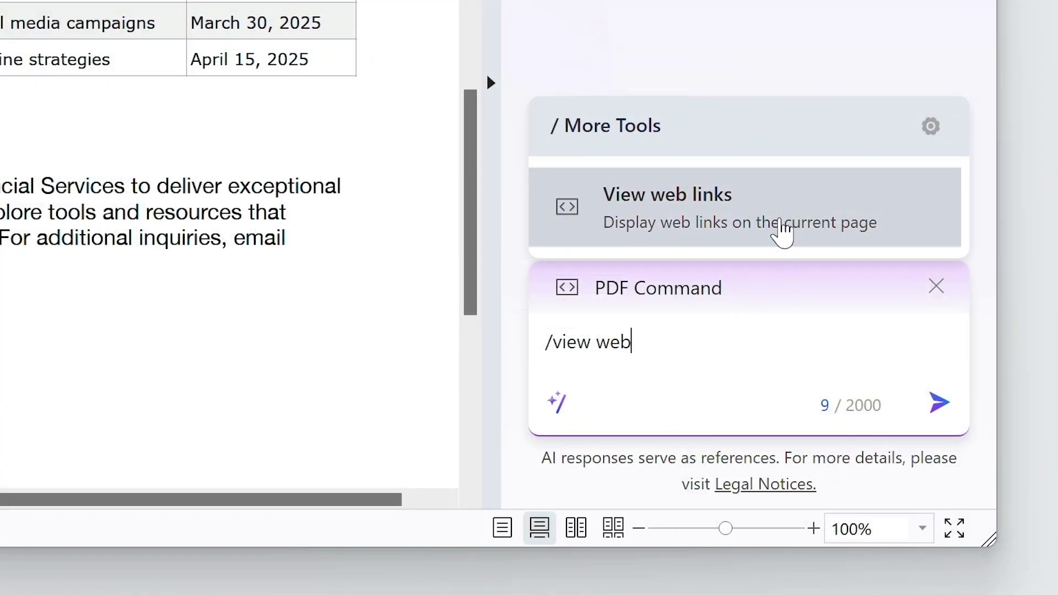
pyautogui.click(779, 223)
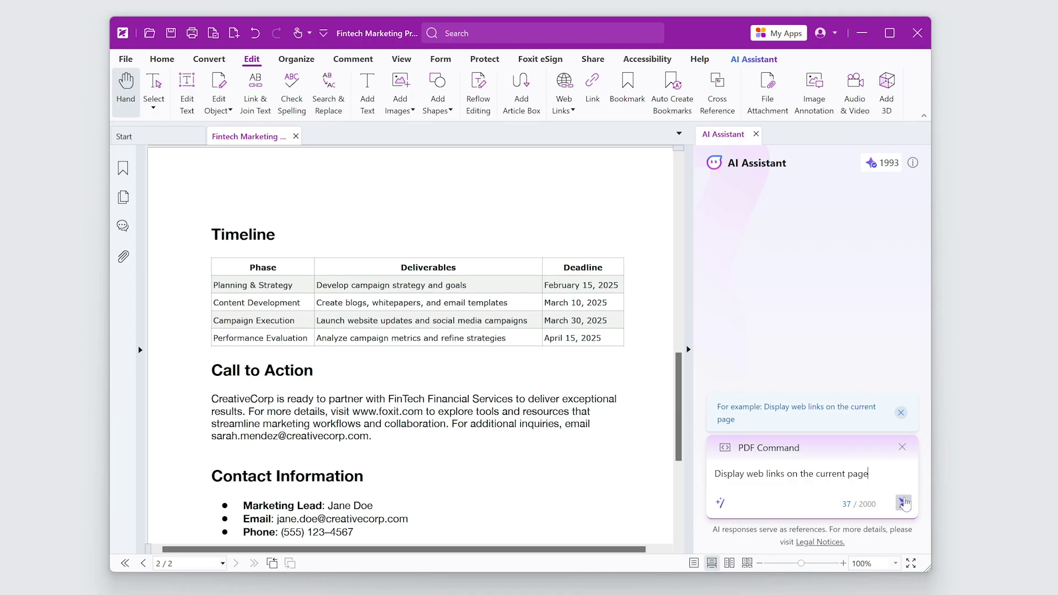
pyautogui.click(903, 503)
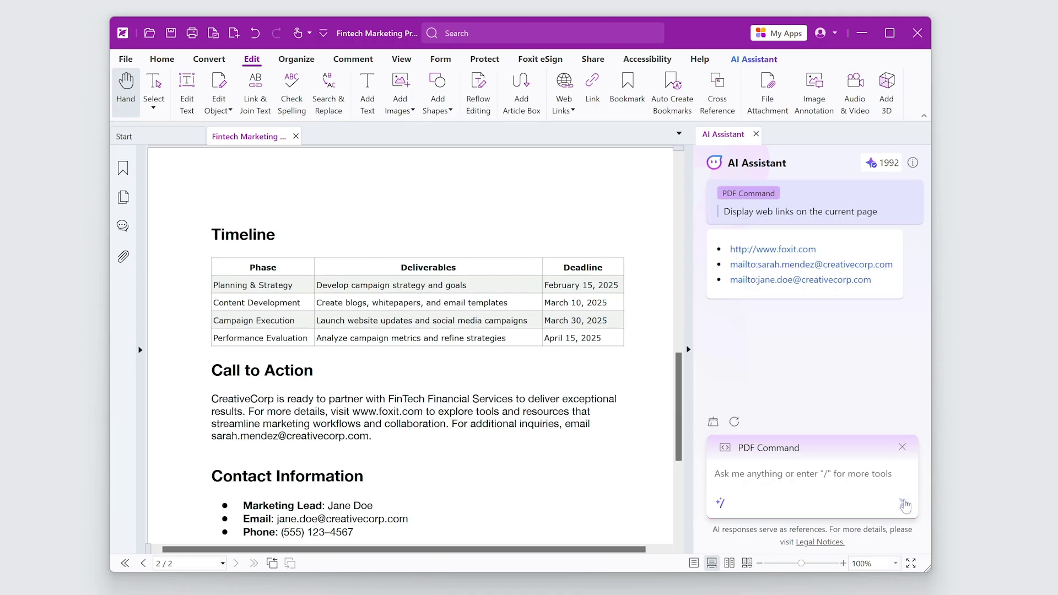
# Step: Send the AI Assistant /remove links command and confirm removal from all pages
pyautogui.write('/remove links')
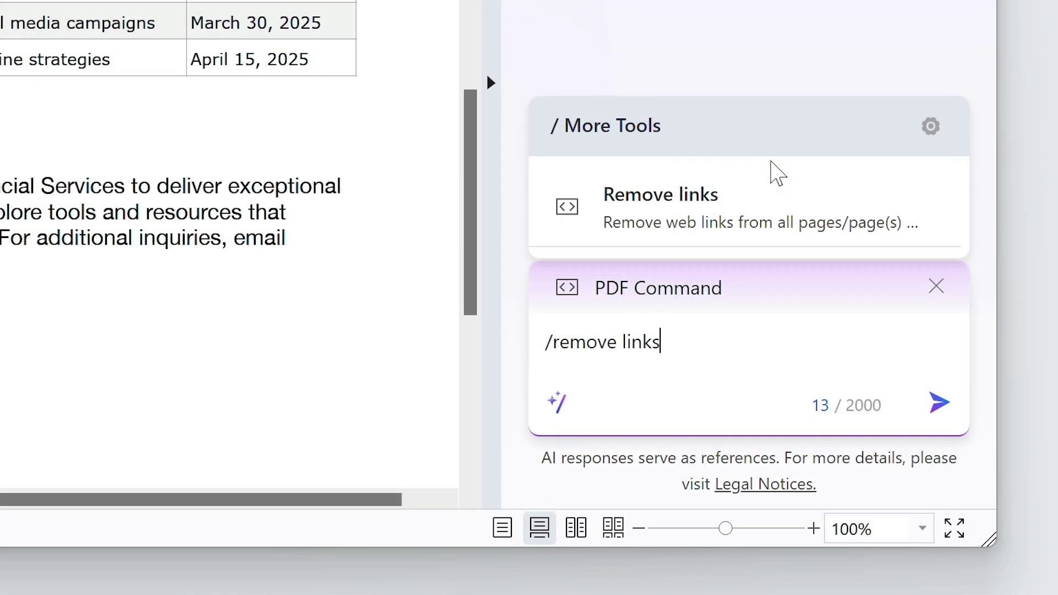
pyautogui.click(761, 206)
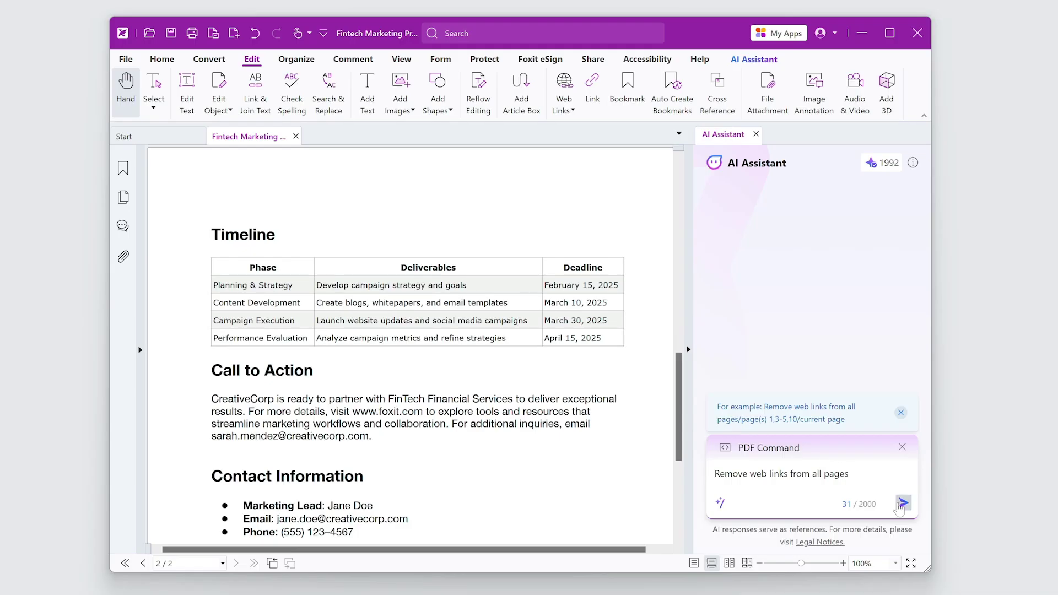
pyautogui.click(902, 503)
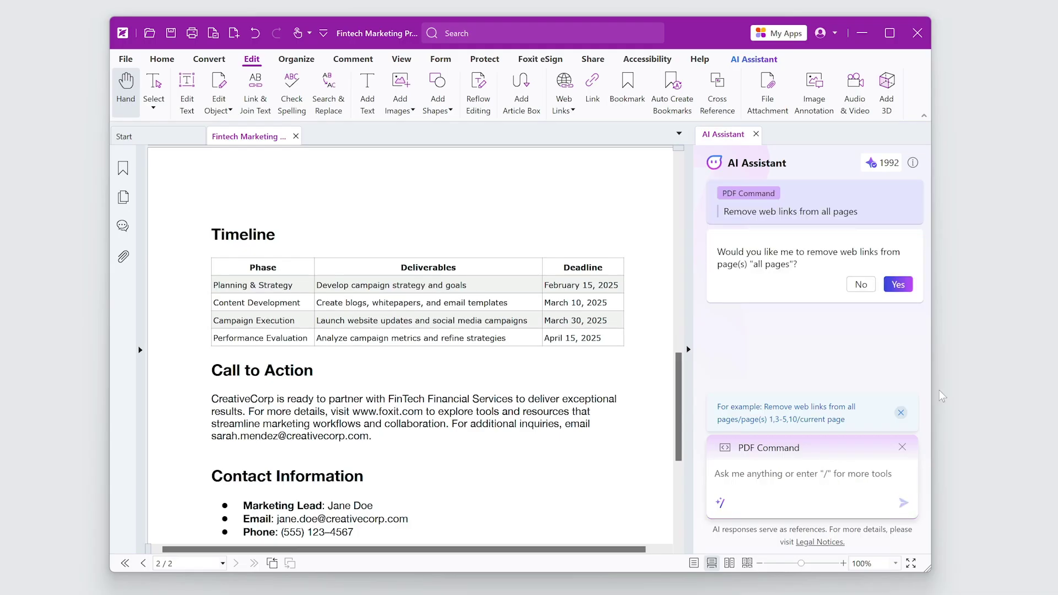
pyautogui.click(898, 285)
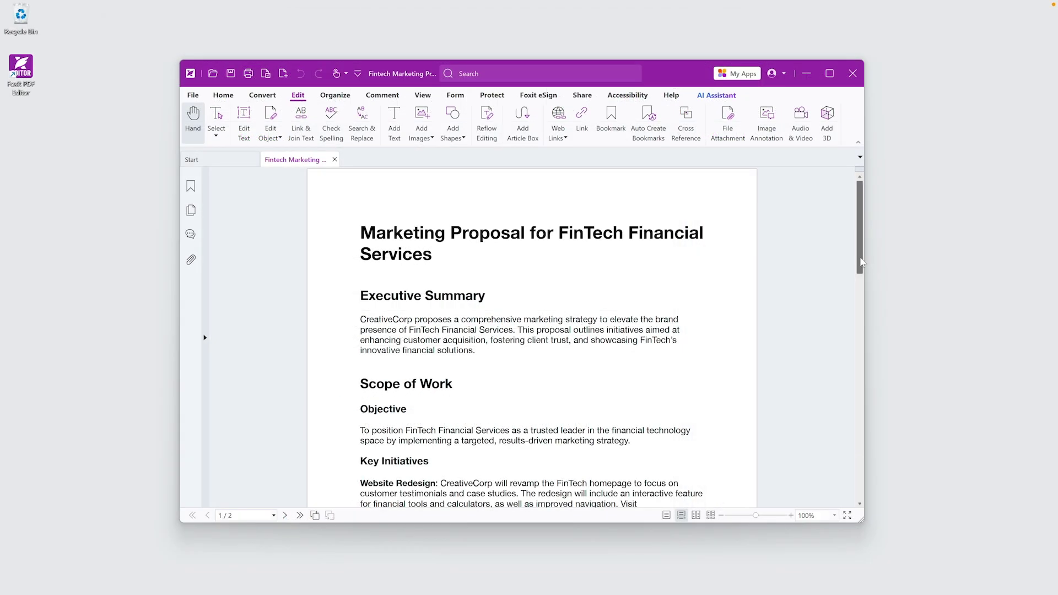
# Step: Scroll down to Key Initiatives to check its addresses are no longer linked
pyautogui.moveTo(862, 263); pyautogui.dragTo(868, 314)
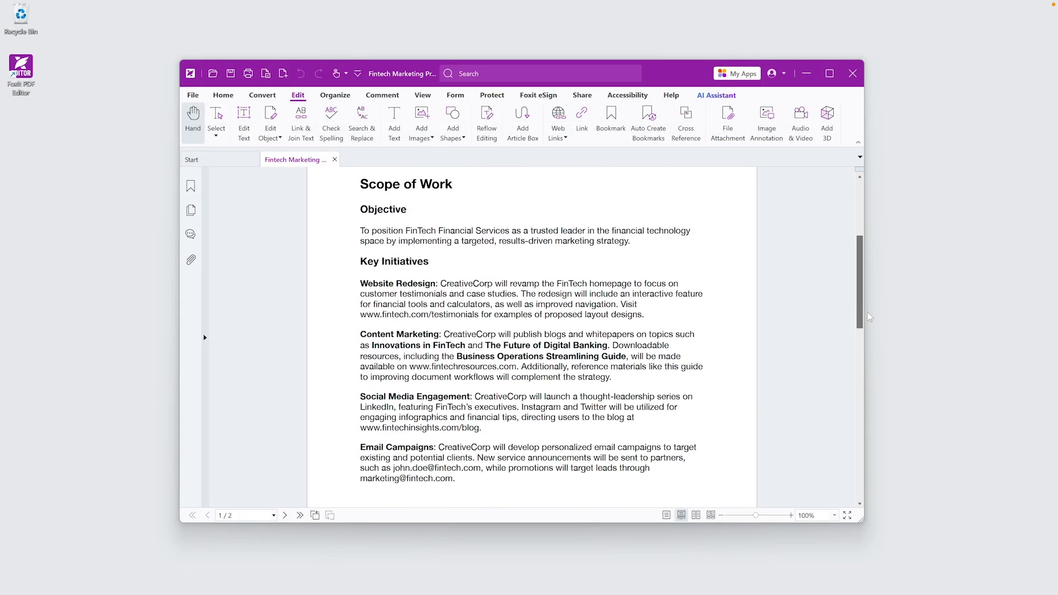